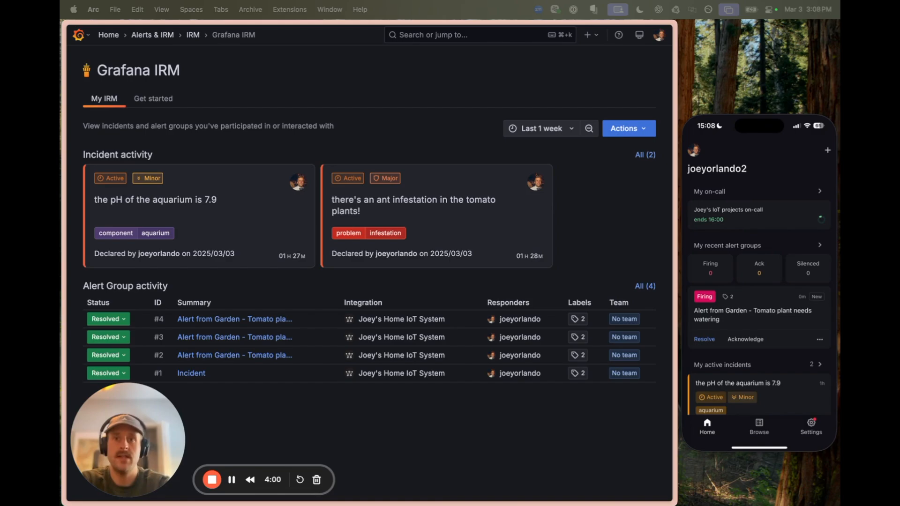
- Open the IoT projects on-call schedule in IRM and review the Layer 1 rotation's recurrence and user groups
{"action": "left_click", "coordinate": [87, 39]}
{"action": "left_click", "coordinate": [192, 322]}
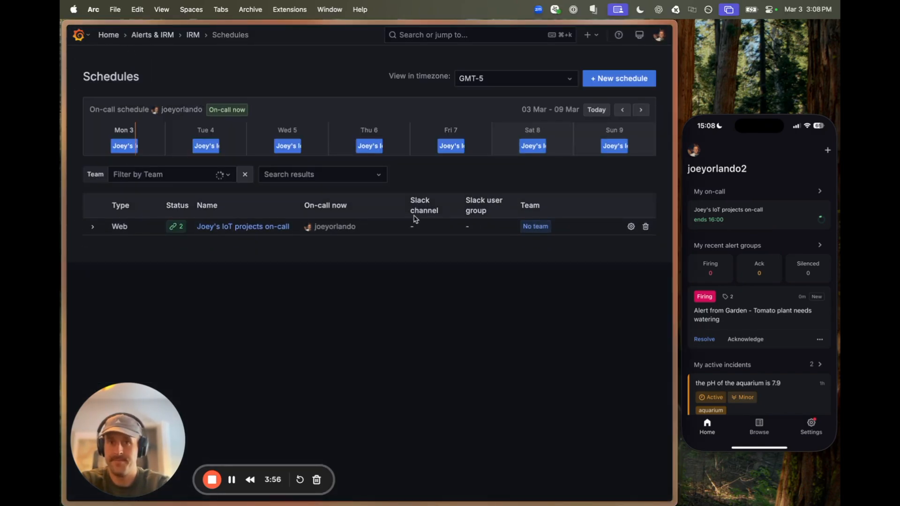
{"action": "left_click", "coordinate": [257, 226]}
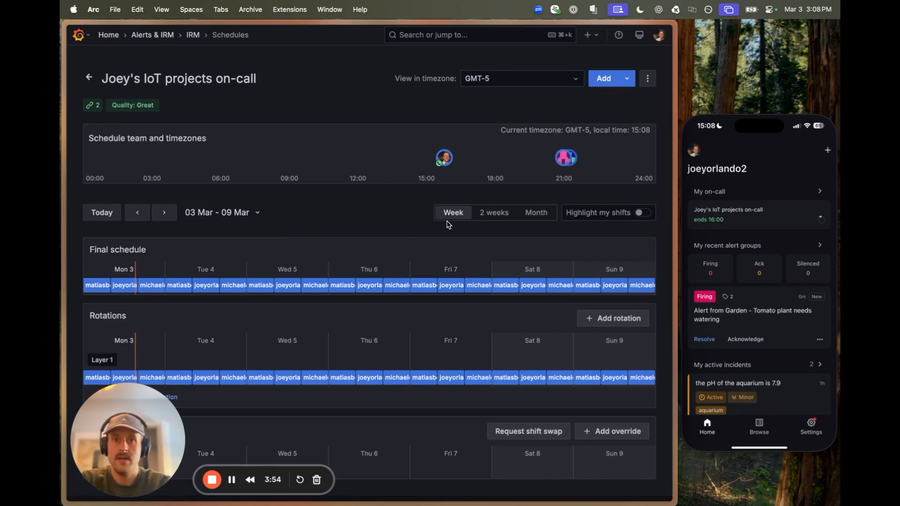
{"action": "mouse_move", "coordinate": [258, 375]}
{"action": "left_click", "coordinate": [410, 284]}
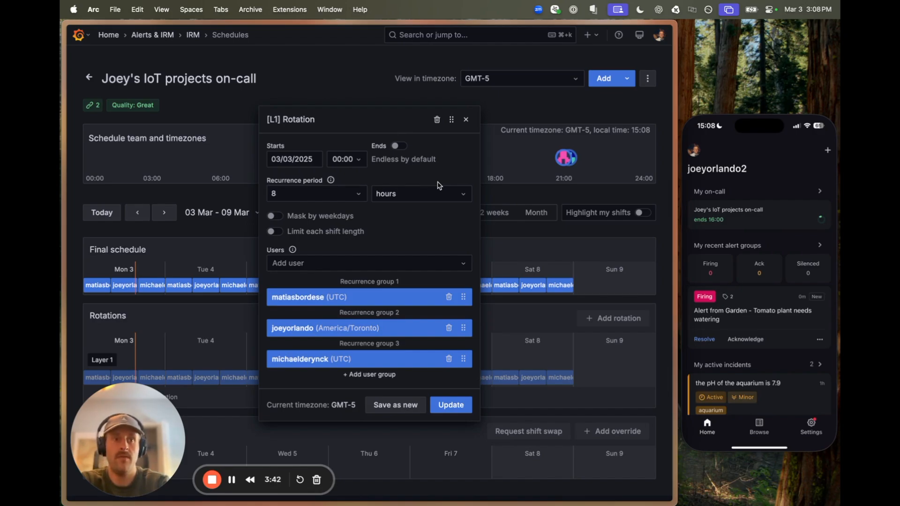
{"action": "left_click", "coordinate": [462, 119]}
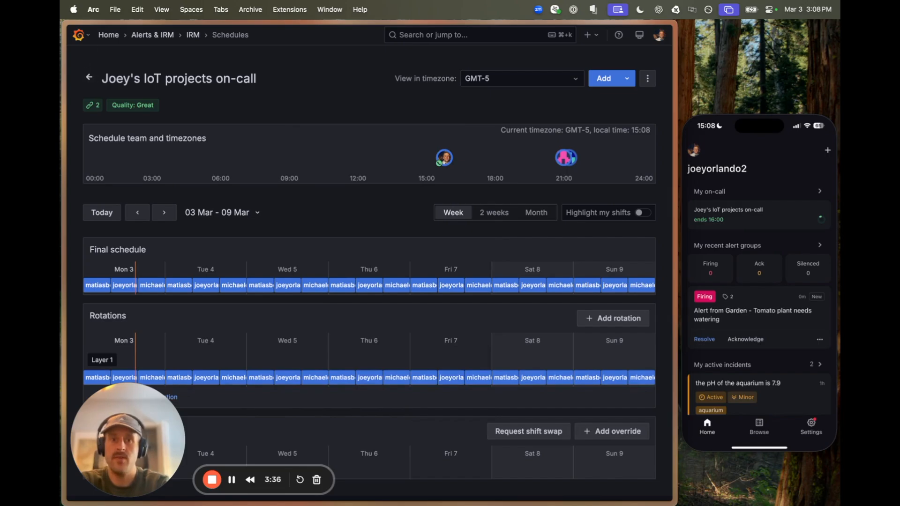
- Switch to the already open Grafana profile page and review the default and important IRM notification rules
{"action": "key", "text": "super+s"}
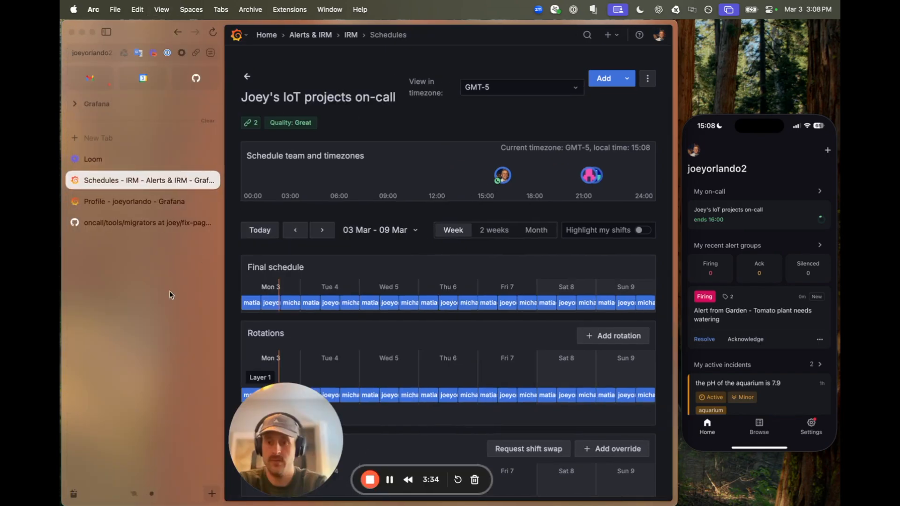
{"action": "left_click", "coordinate": [127, 207]}
{"action": "key", "text": "super+s"}
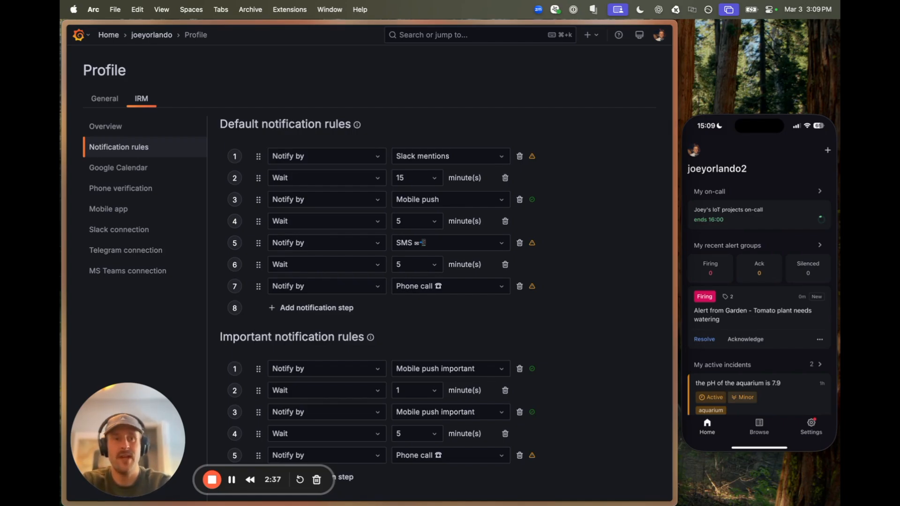
- Open the IRM escalation chains and review the Home Garden - Default and Home Garden - Critical chains
{"action": "left_click", "coordinate": [78, 35]}
{"action": "left_click", "coordinate": [134, 338]}
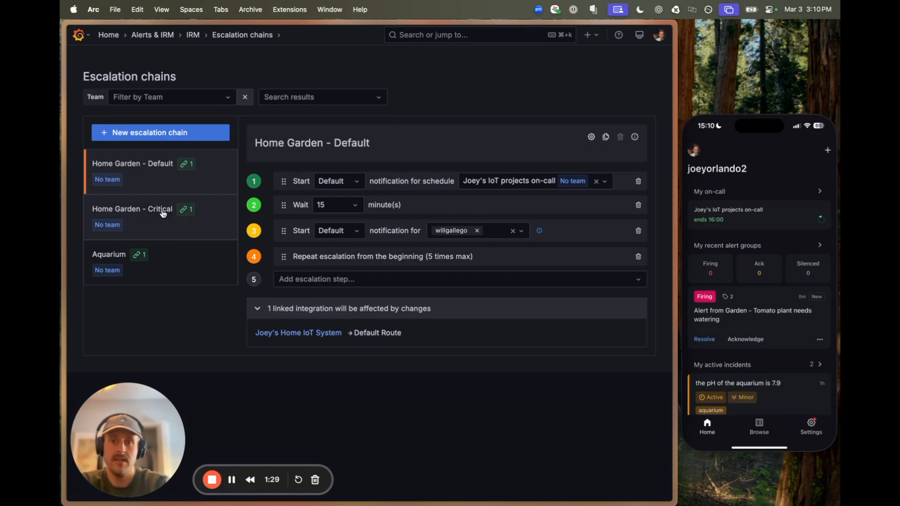
{"action": "left_click", "coordinate": [164, 227]}
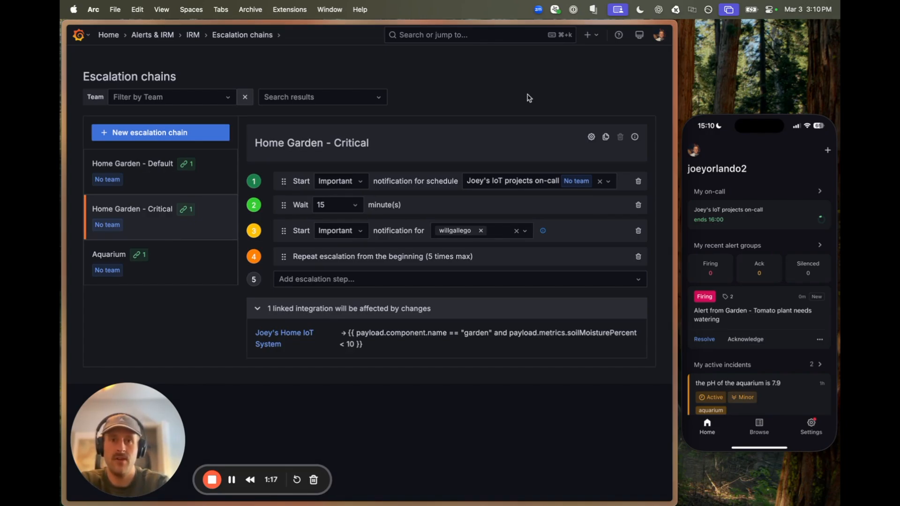
- Open the Home IoT System integration in IRM and review its endpoint, templates and routes
{"action": "left_click", "coordinate": [79, 35]}
{"action": "left_click", "coordinate": [124, 357]}
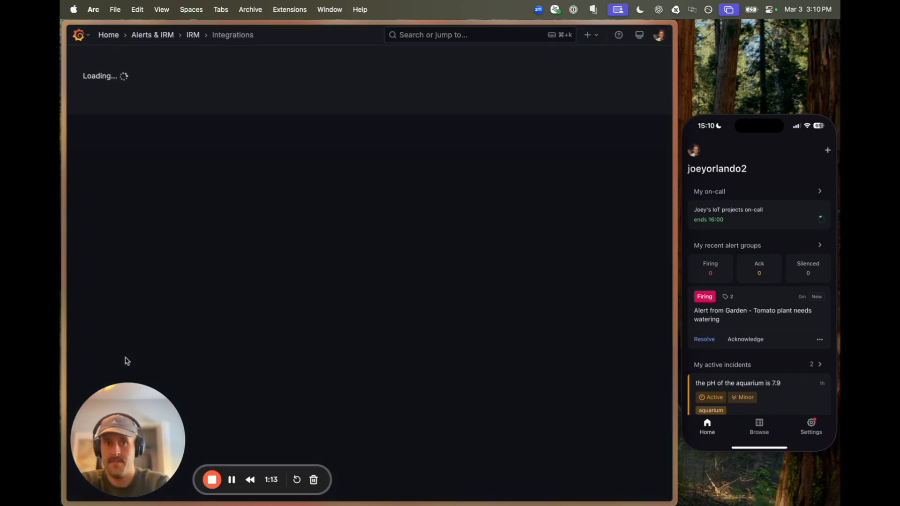
{"action": "left_click", "coordinate": [128, 165]}
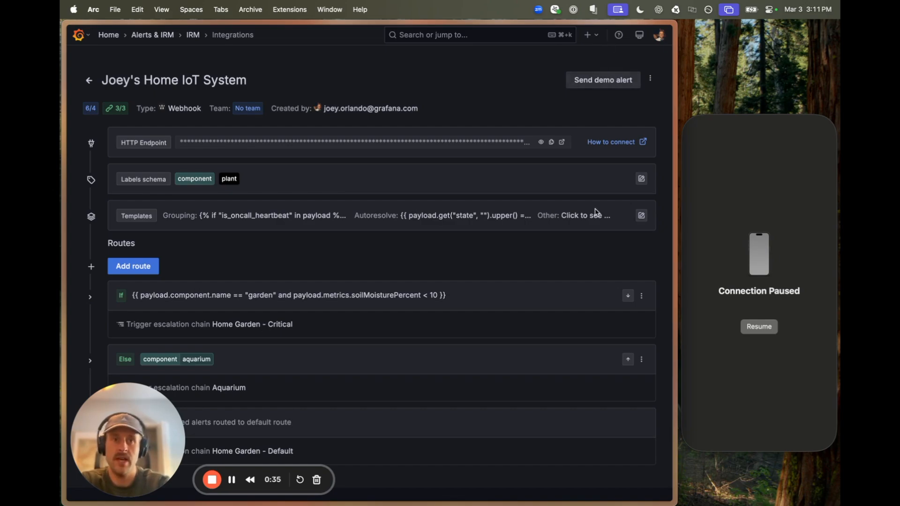
- Open the integration's settings and examine its labels schema, including the dynamic labels and multi-label extraction template
{"action": "left_click", "coordinate": [650, 79]}
{"action": "left_click", "coordinate": [581, 99]}
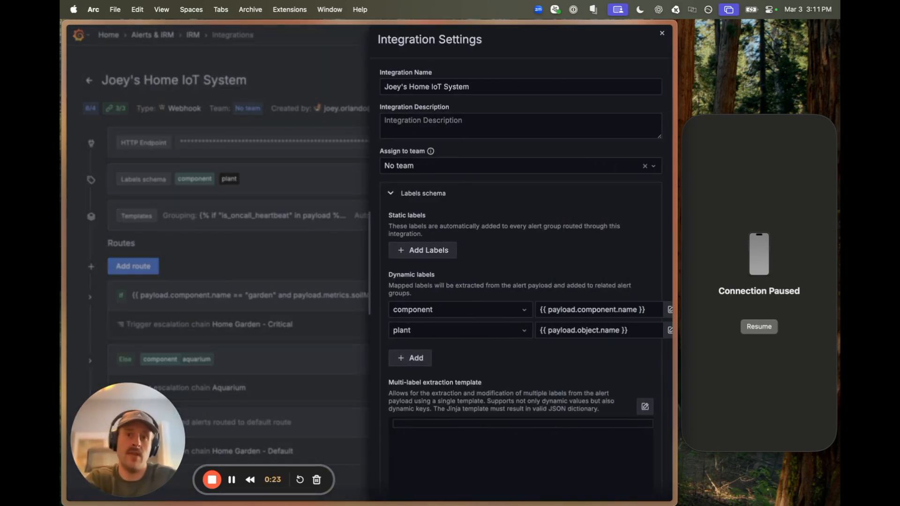
{"action": "scroll", "coordinate": [490, 310], "scroll_direction": "down", "scroll_amount": 1}
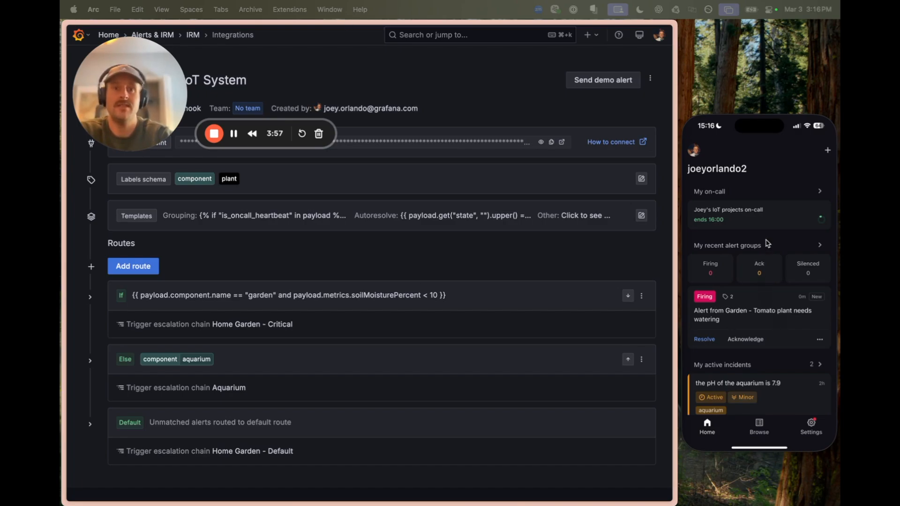
- From the firing tomato plant alert in the mirrored phone app, declare a Critical incident titled "it looks like the tomato plants are really dry!"
{"action": "left_click", "coordinate": [719, 312]}
{"action": "scroll", "coordinate": [715, 310], "scroll_direction": "down", "scroll_amount": 5}
{"action": "left_click", "coordinate": [822, 425]}
{"action": "left_click", "coordinate": [760, 287]}
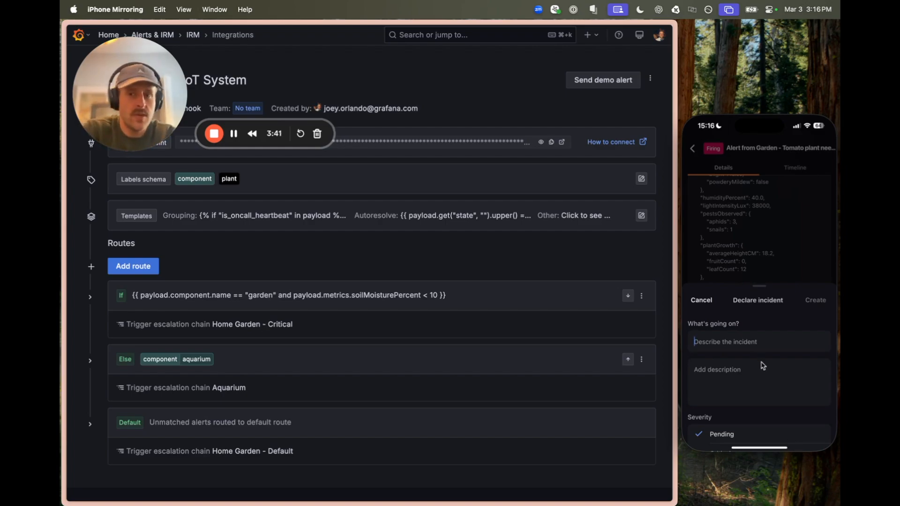
{"action": "type", "text": "it looks like the tomato plants are really dry!"}
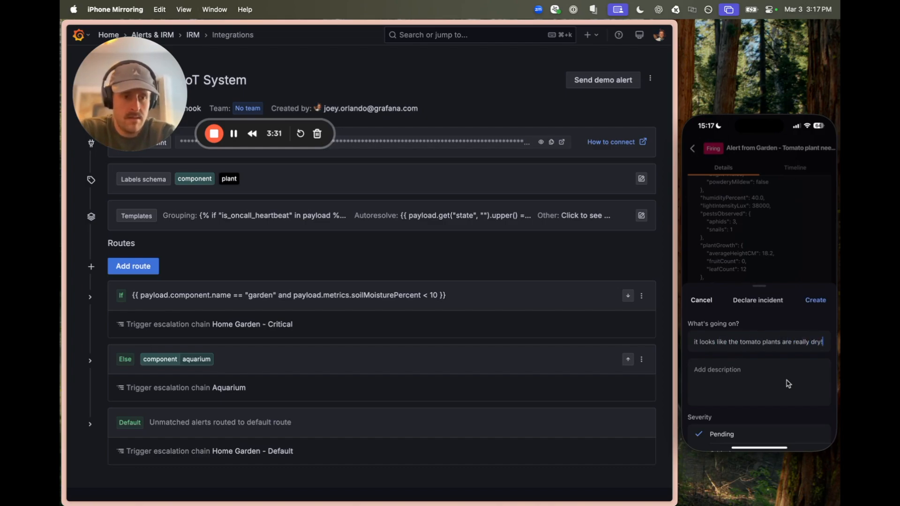
{"action": "scroll", "coordinate": [730, 350], "scroll_direction": "down", "scroll_amount": 3}
{"action": "left_click", "coordinate": [720, 319]}
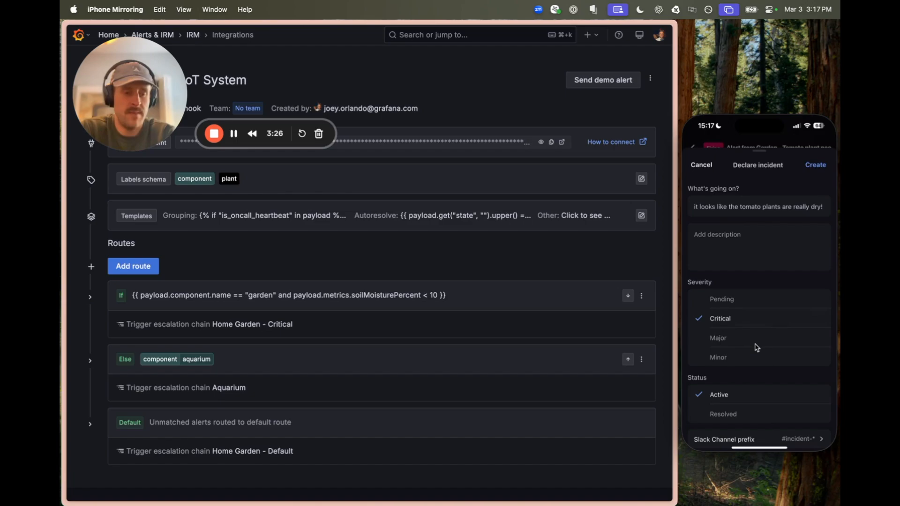
{"action": "scroll", "coordinate": [756, 347], "scroll_direction": "down", "scroll_amount": 1}
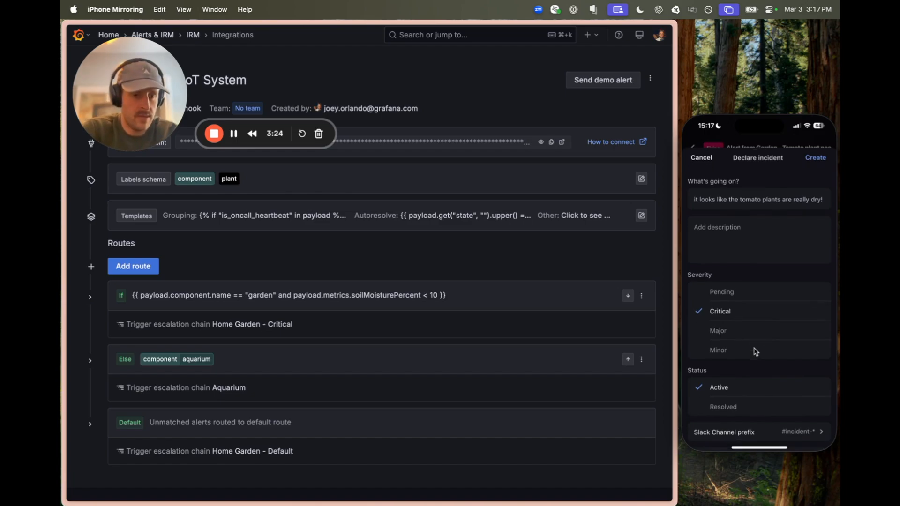
{"action": "left_click", "coordinate": [816, 157]}
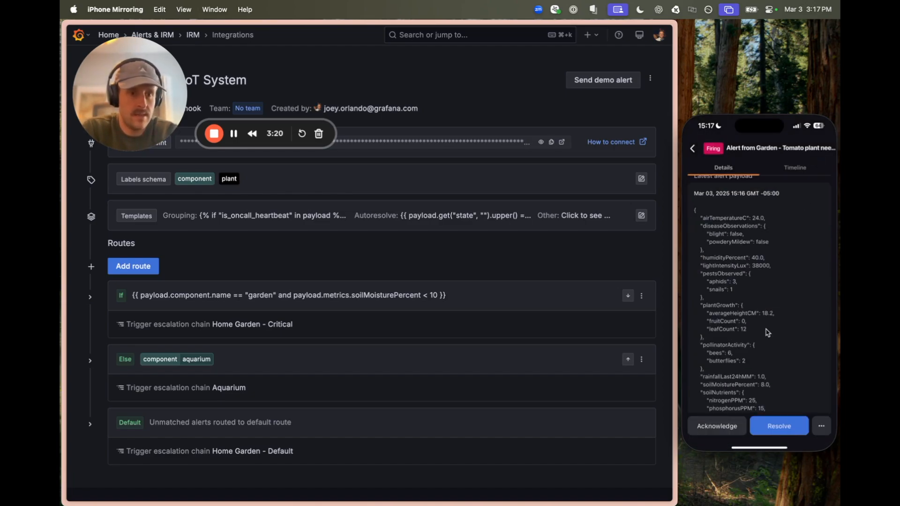
- Return to Grafana in the browser and open the newly declared tomato plants incident from the IRM incidents list
{"action": "left_click", "coordinate": [124, 363]}
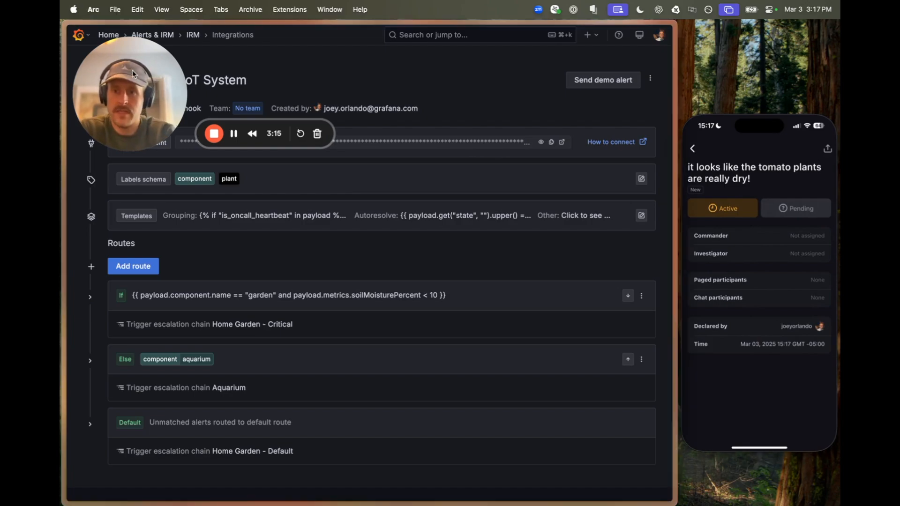
{"action": "left_click", "coordinate": [78, 34]}
{"action": "left_click", "coordinate": [120, 288]}
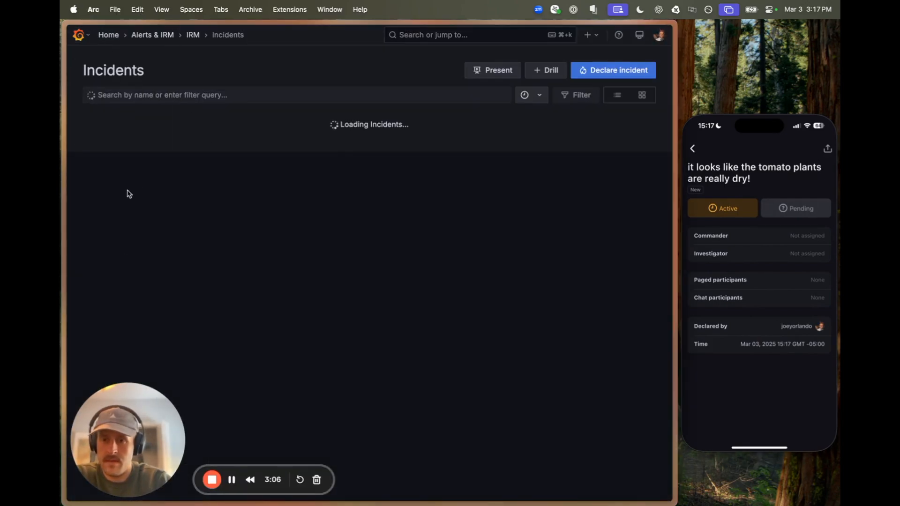
{"action": "left_click", "coordinate": [182, 143]}
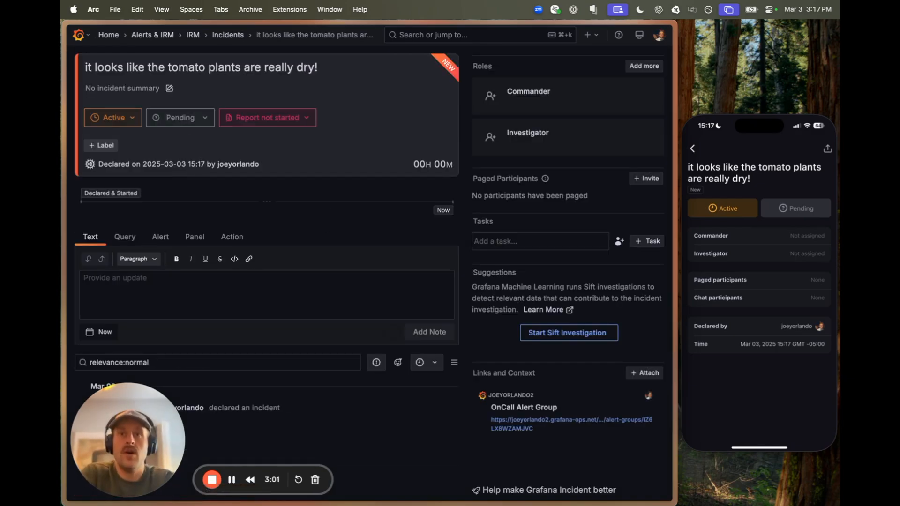
- Search for your own user and assign it as the incident's Commander
{"action": "left_click", "coordinate": [489, 96]}
{"action": "type", "text": "joey"}
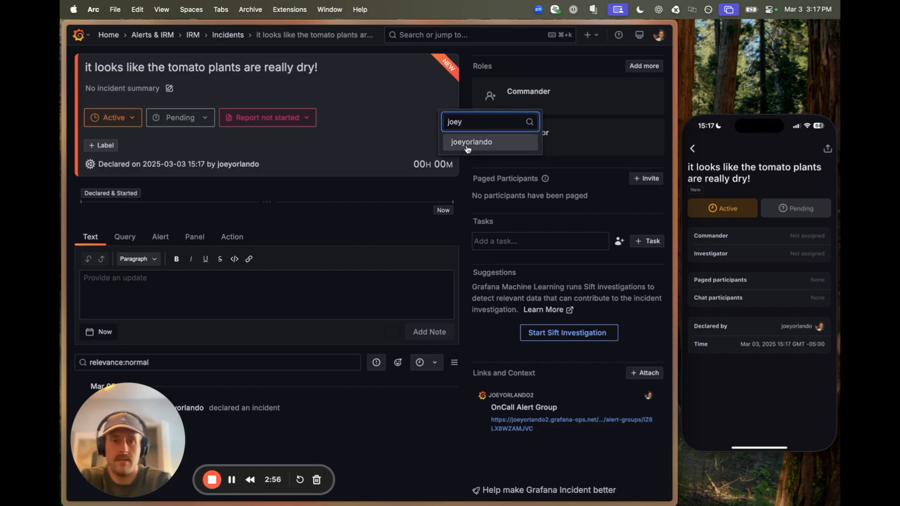
{"action": "left_click", "coordinate": [468, 142]}
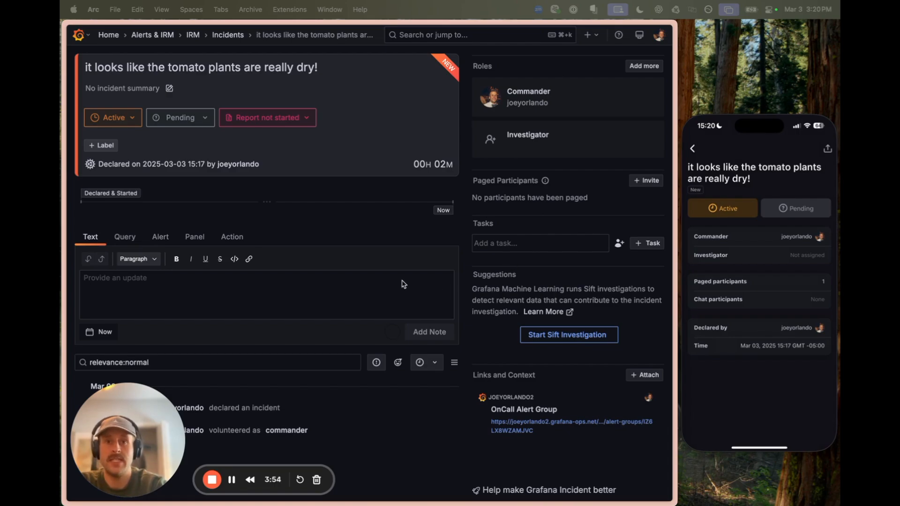
- Resolve the tomato plants incident with a generated auto-summary appended as its incident summary
{"action": "scroll", "coordinate": [414, 299], "scroll_direction": "down", "scroll_amount": 3}
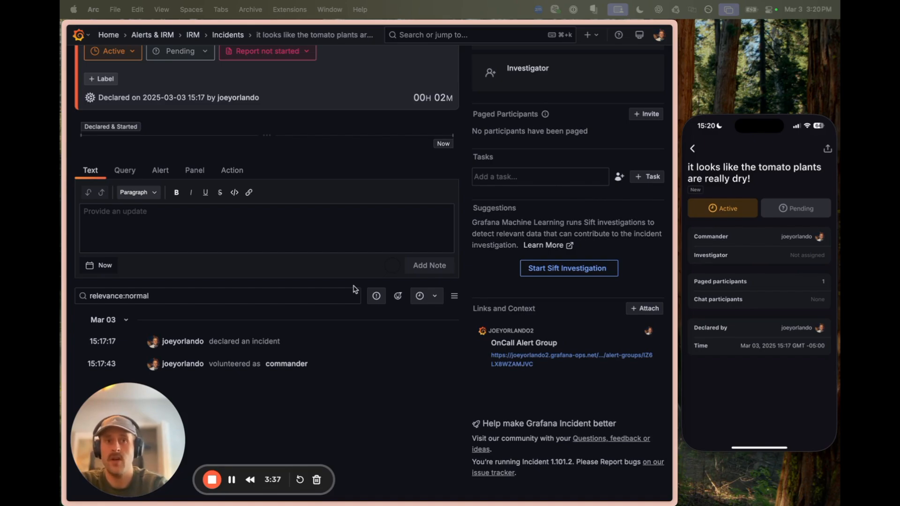
{"action": "scroll", "coordinate": [355, 289], "scroll_direction": "up", "scroll_amount": 3}
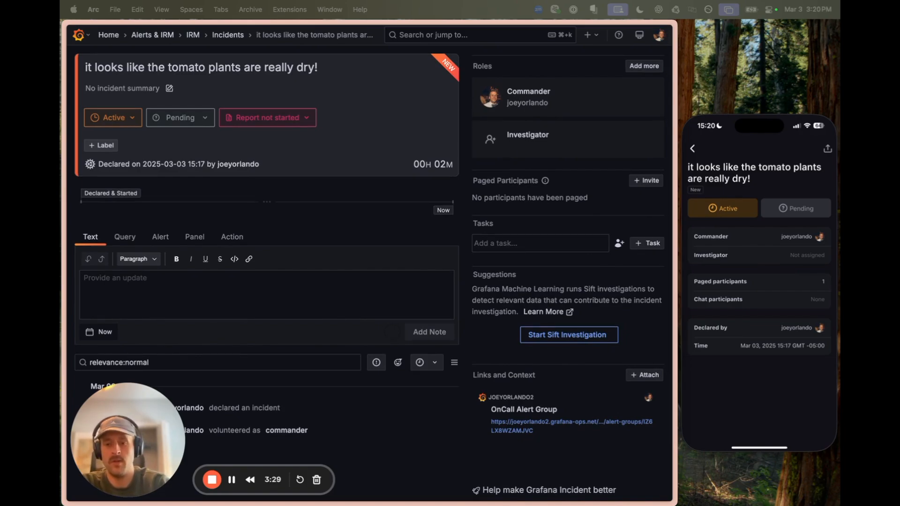
{"action": "left_click", "coordinate": [112, 117]}
{"action": "left_click", "coordinate": [113, 140]}
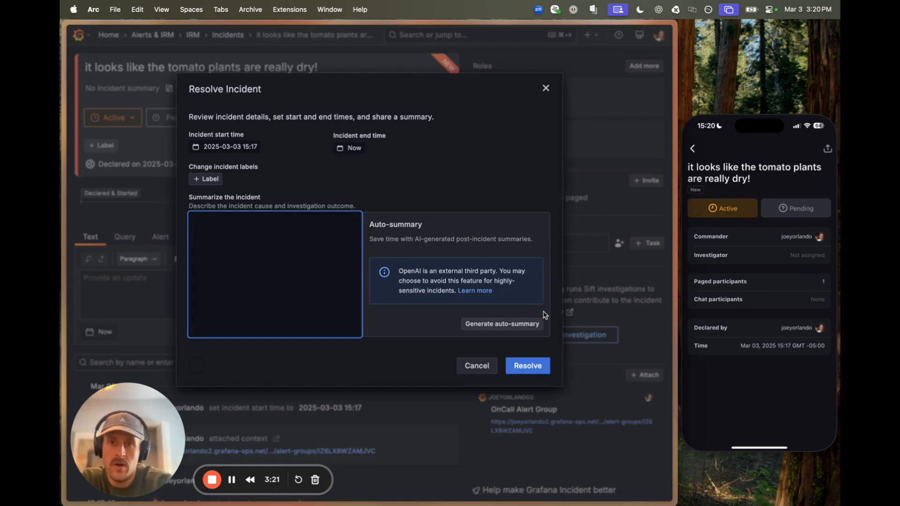
{"action": "left_click", "coordinate": [495, 326]}
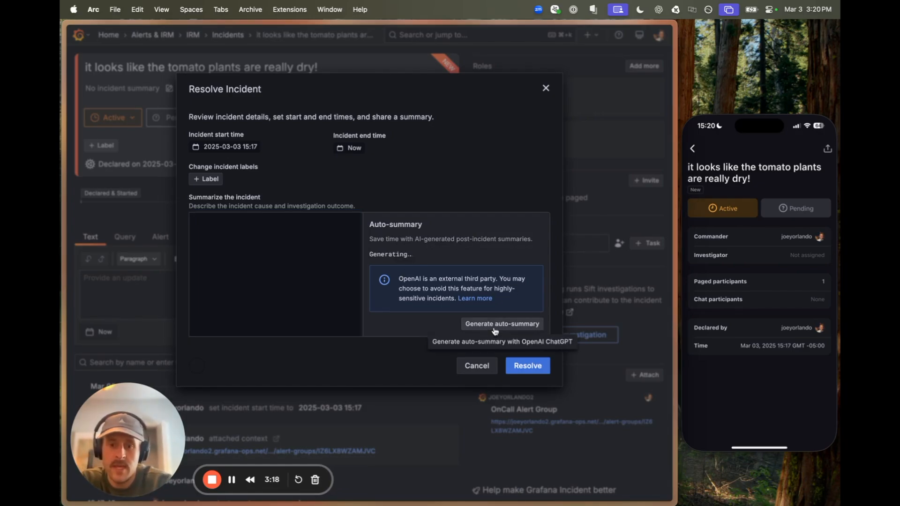
{"action": "scroll", "coordinate": [457, 298], "scroll_direction": "down", "scroll_amount": 2}
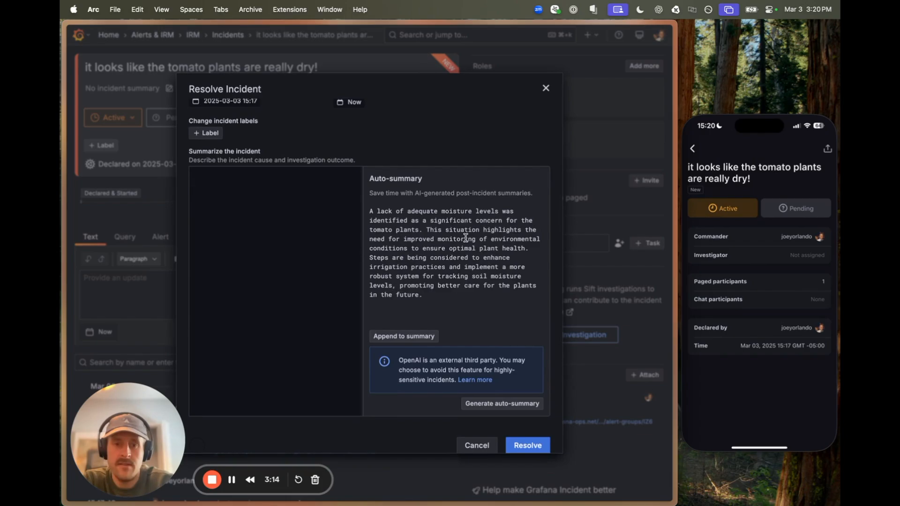
{"action": "left_click", "coordinate": [410, 346]}
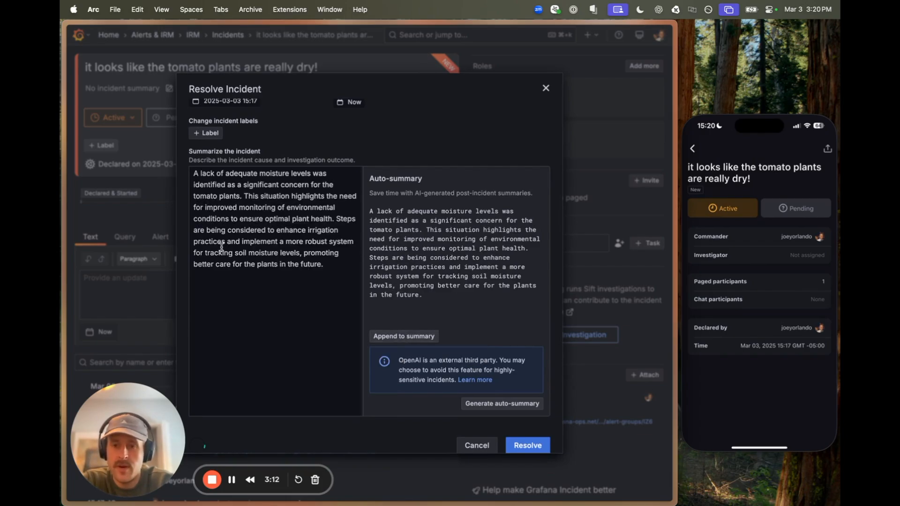
{"action": "left_click", "coordinate": [528, 445]}
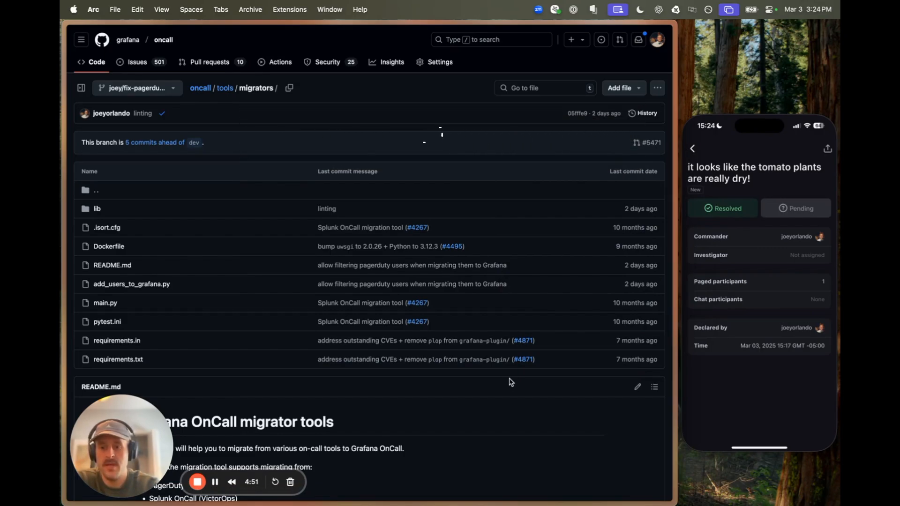
- Review the Grafana OnCall migrator tools README in the GitHub oncall repository, including supported sources and getting-started instructions
{"action": "scroll", "coordinate": [511, 382], "scroll_direction": "down", "scroll_amount": 5}
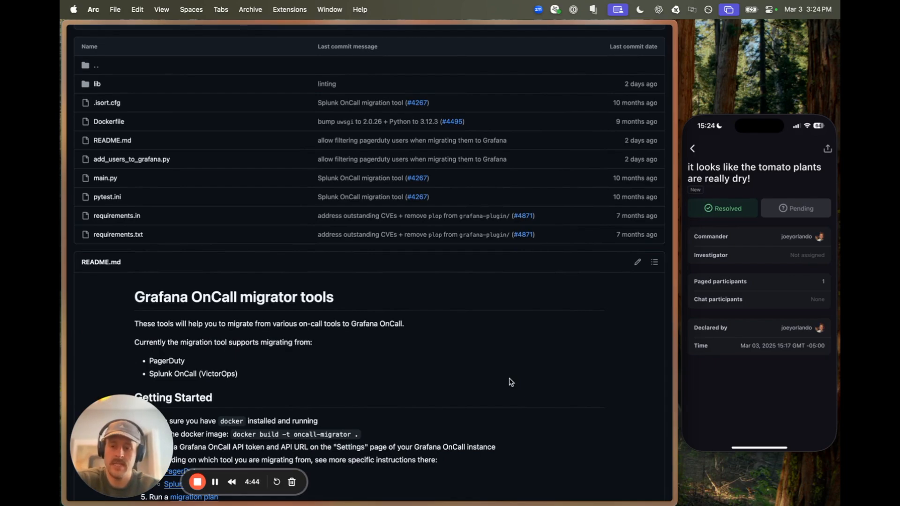
{"action": "scroll", "coordinate": [511, 382], "scroll_direction": "up", "scroll_amount": 1}
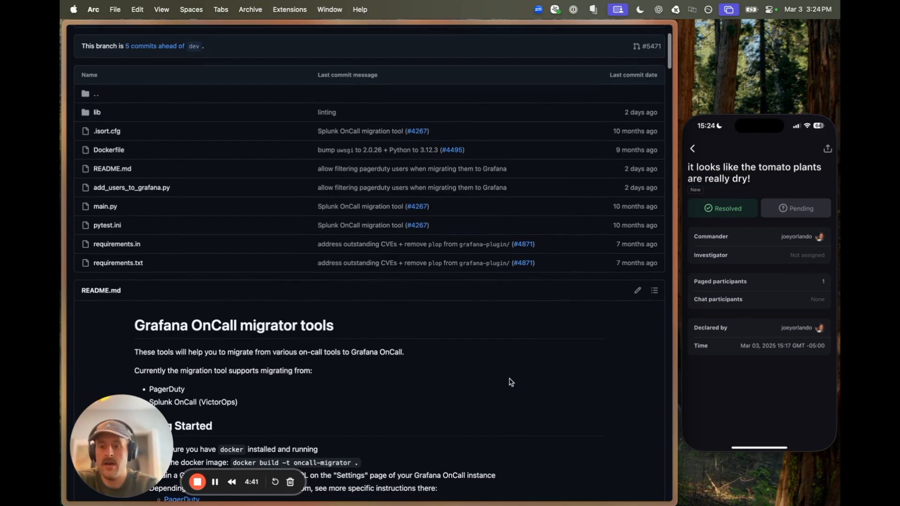
{"action": "scroll", "coordinate": [495, 331], "scroll_direction": "up", "scroll_amount": 1}
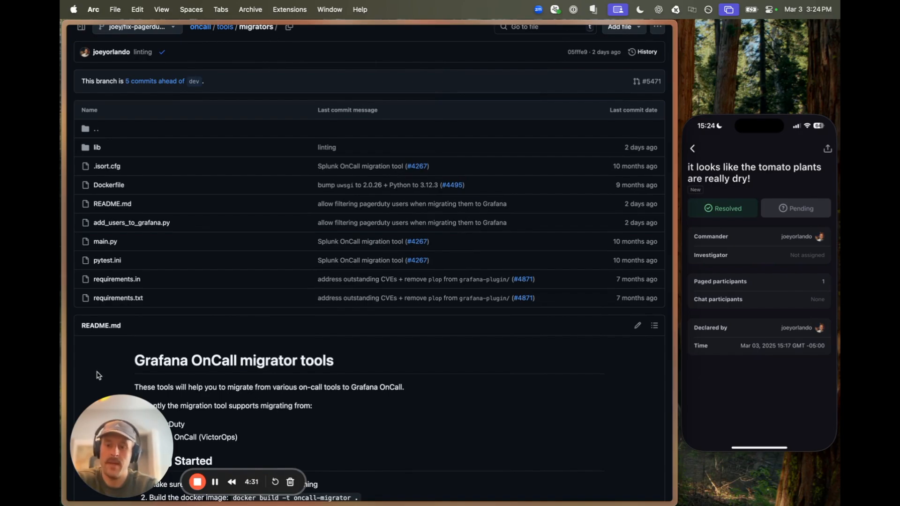
{"action": "scroll", "coordinate": [98, 374], "scroll_direction": "down", "scroll_amount": 1}
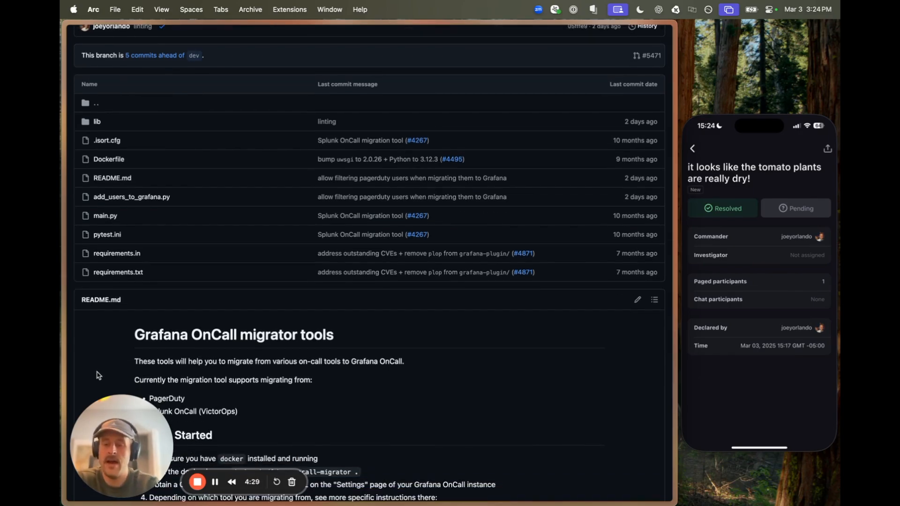